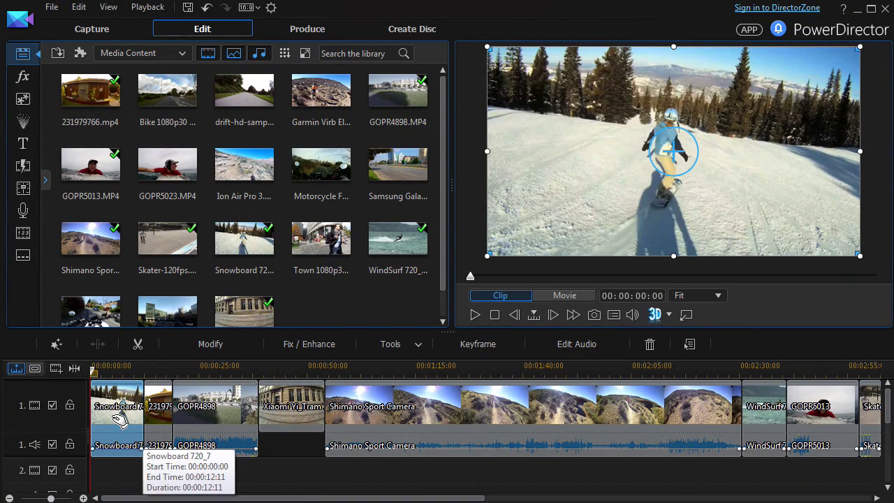
- Look over the Fix / Enhance and Power Tools options, then close Power Tools
left_click(323, 347)
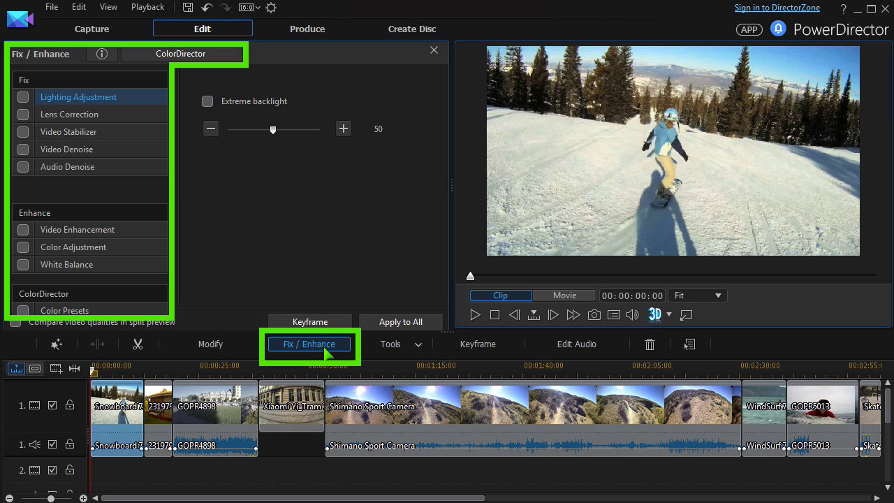
left_click(418, 345)
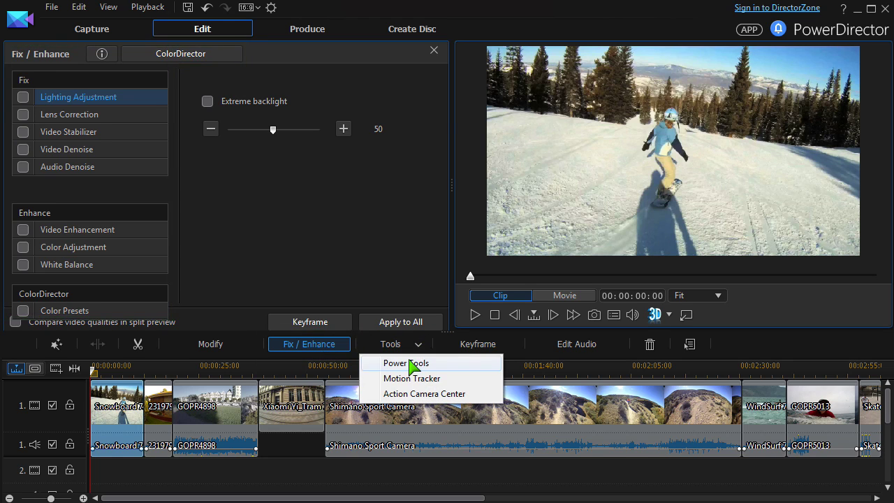
left_click(409, 361)
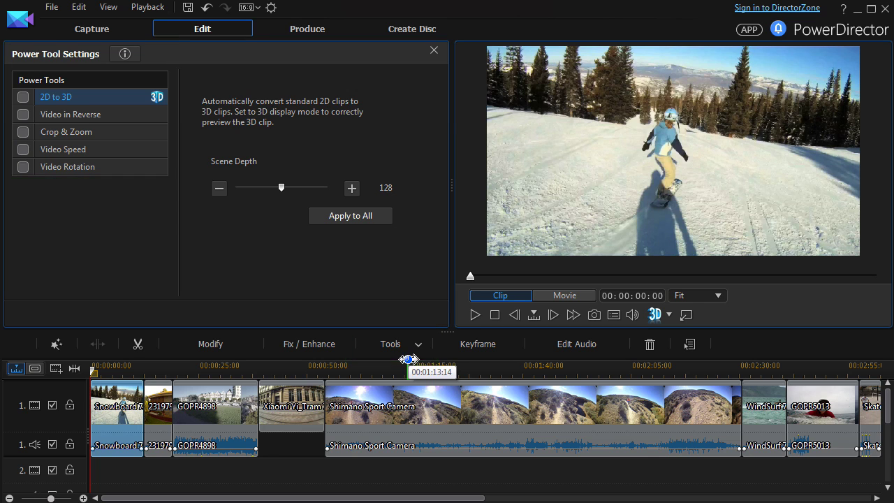
left_click(433, 50)
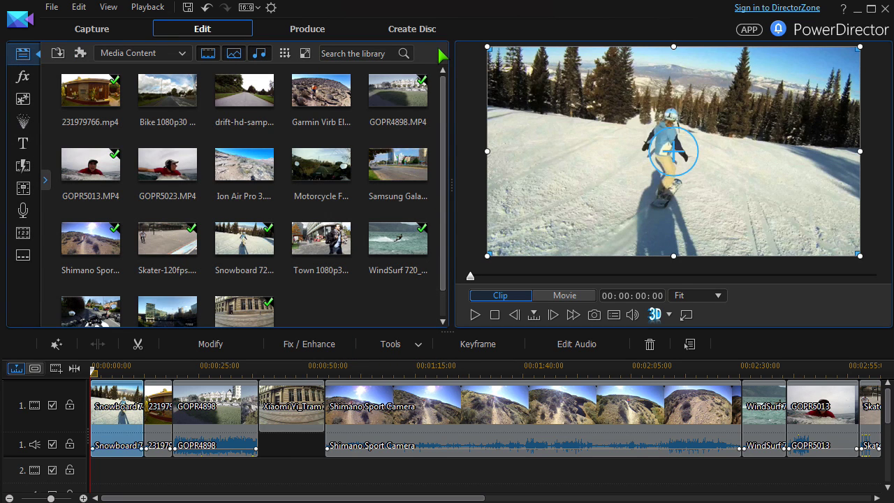
- Check the Bike clip and plug-ins, then launch Action Camera Center for the timeline Snowboard clip
left_click(163, 104)
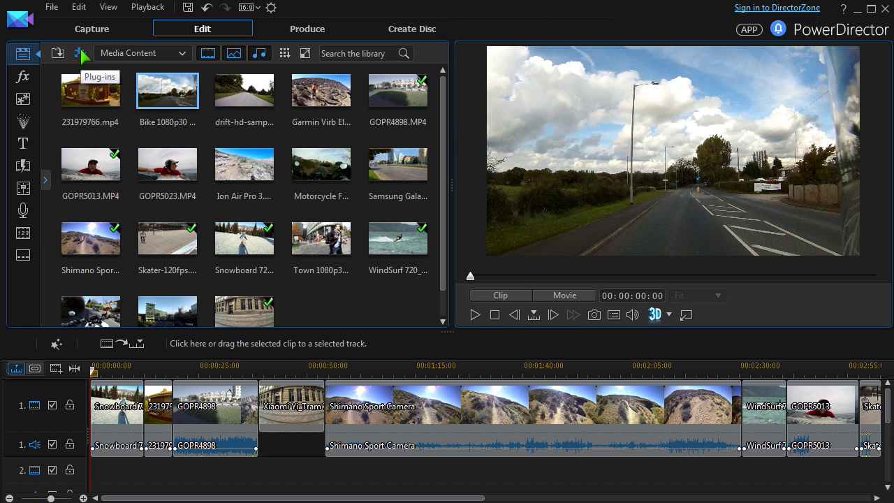
left_click(80, 53)
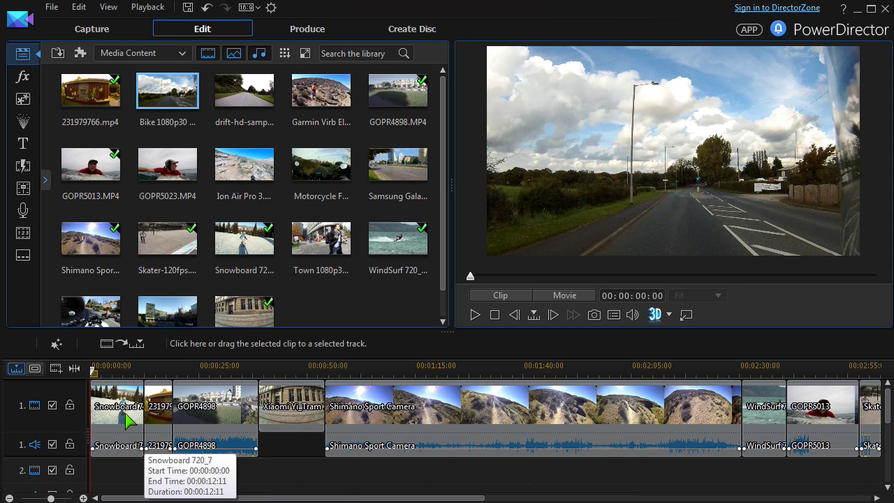
left_click(131, 418)
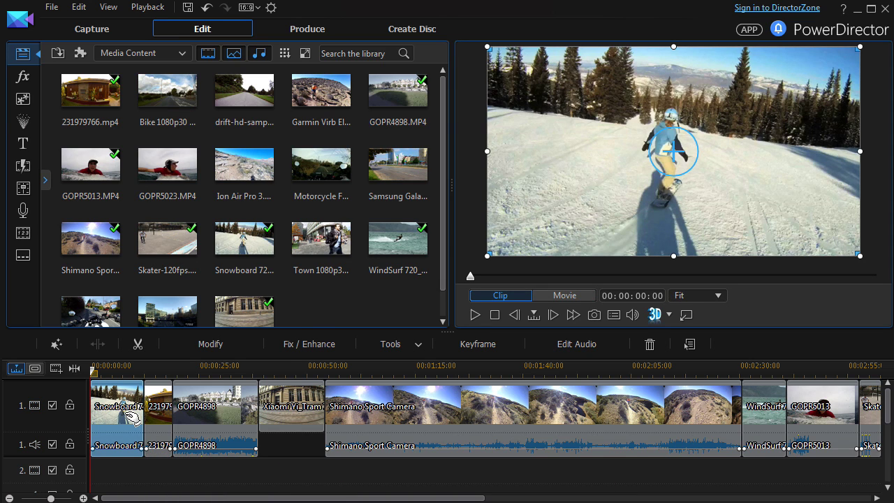
left_click(419, 343)
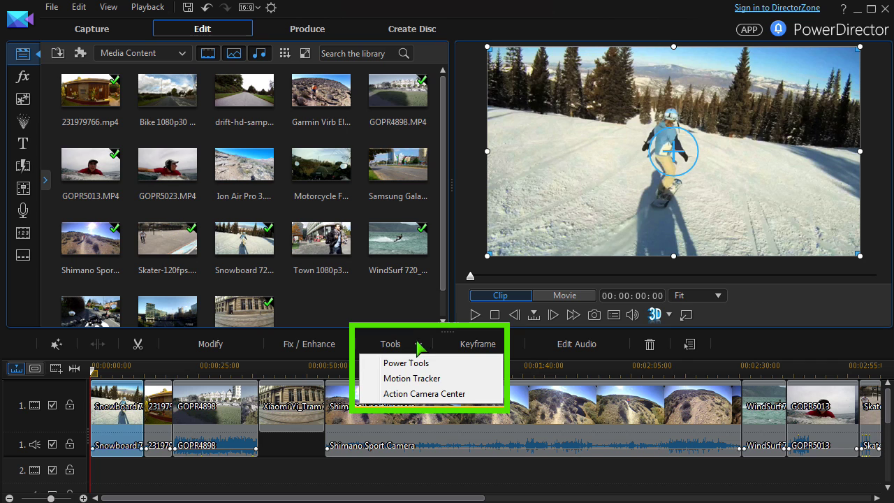
left_click(412, 395)
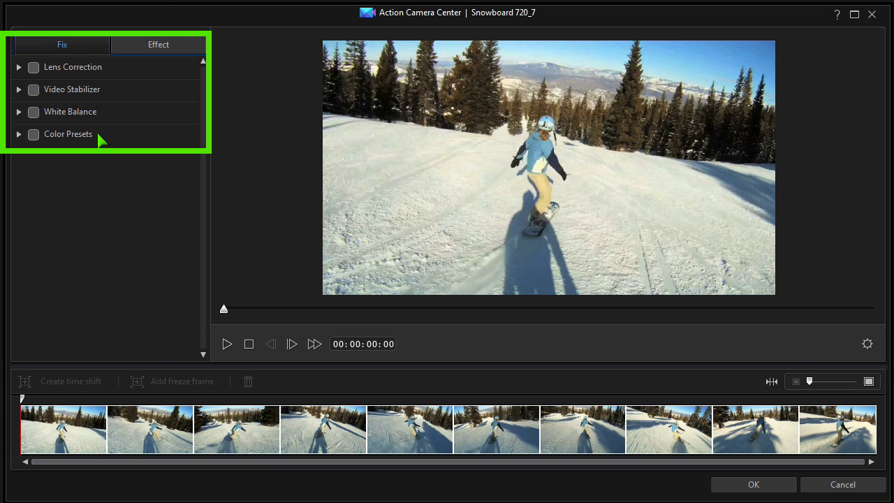
- Preview the Effect tab's Replay and Speed and Freeze Frame option panels
left_click(186, 46)
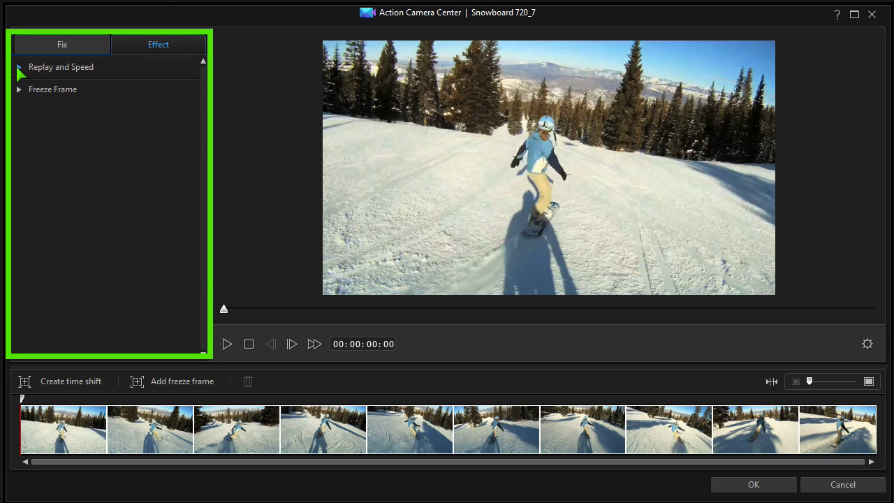
left_click(18, 67)
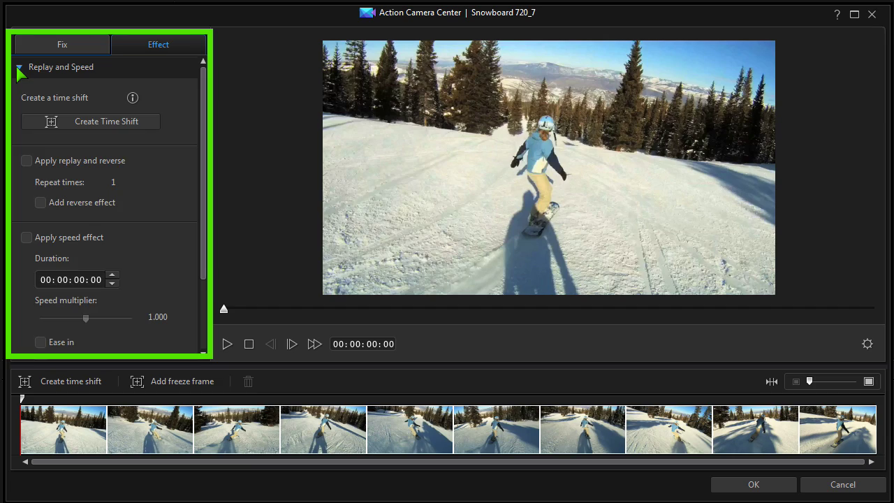
left_click(16, 67)
left_click(19, 90)
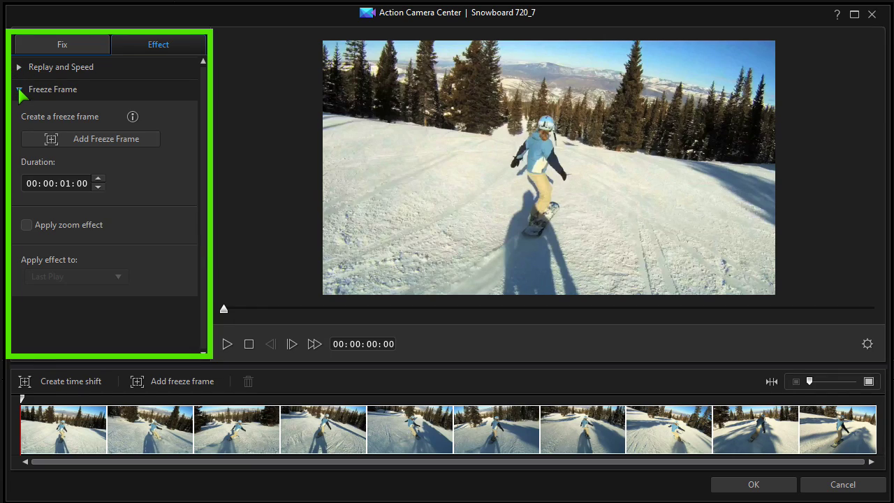
left_click(19, 90)
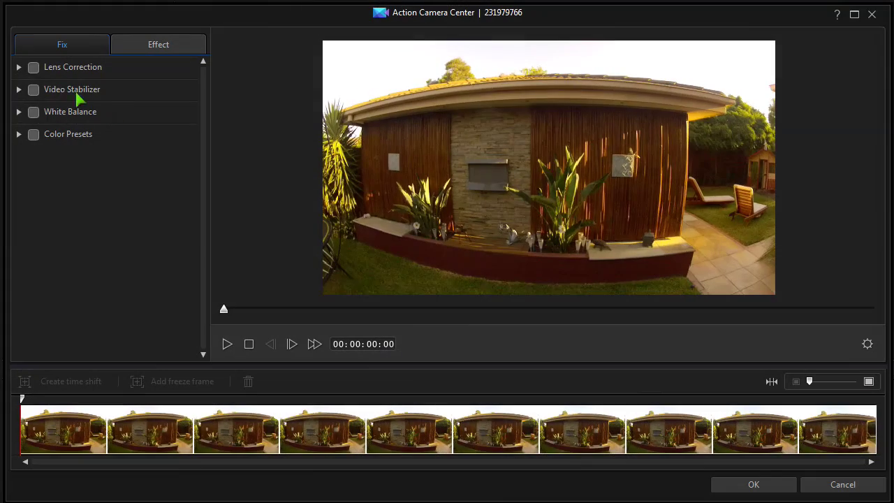
- Apply GoPro HERO3 lens correction with fisheye distortion -11, then open the profile download page
left_click(32, 68)
left_click(20, 68)
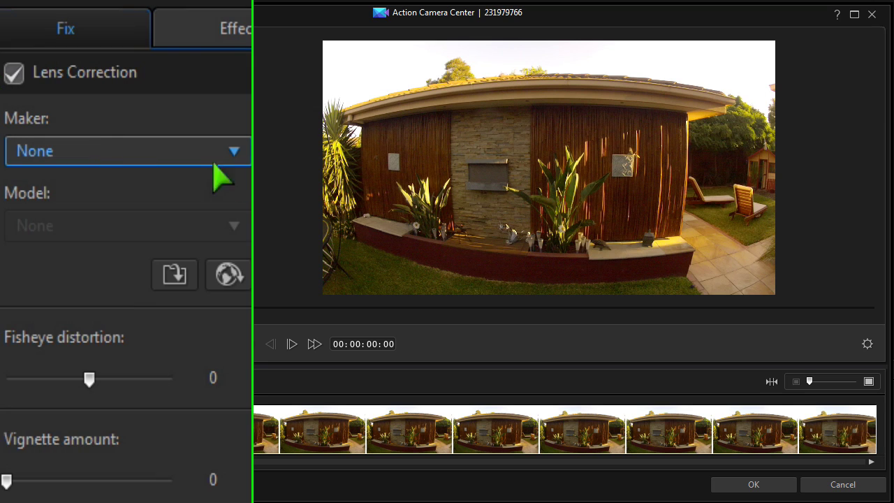
left_click(156, 108)
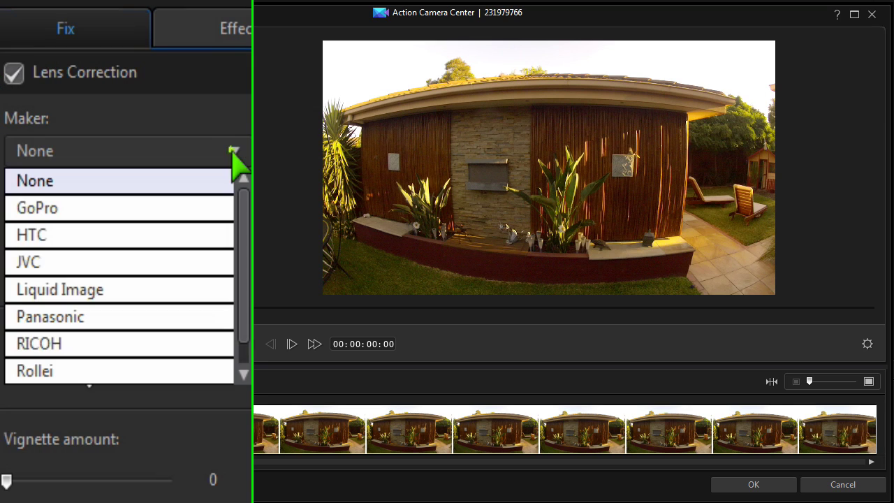
left_click(70, 207)
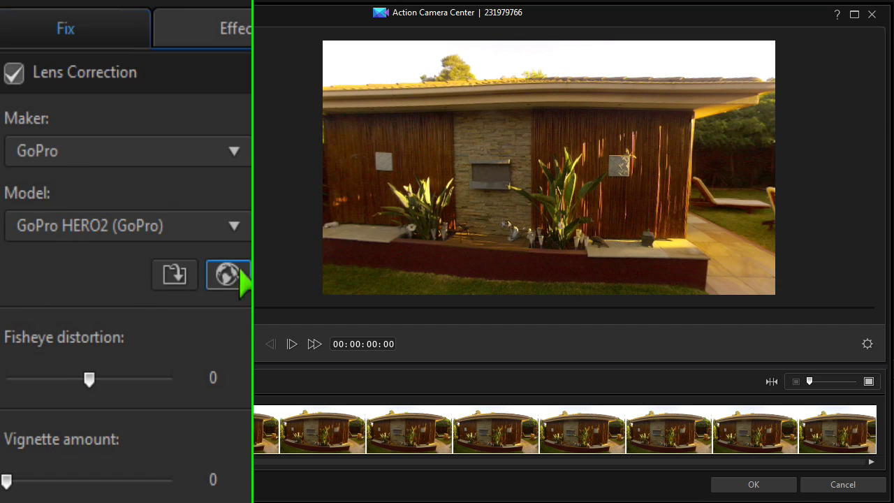
left_click(238, 227)
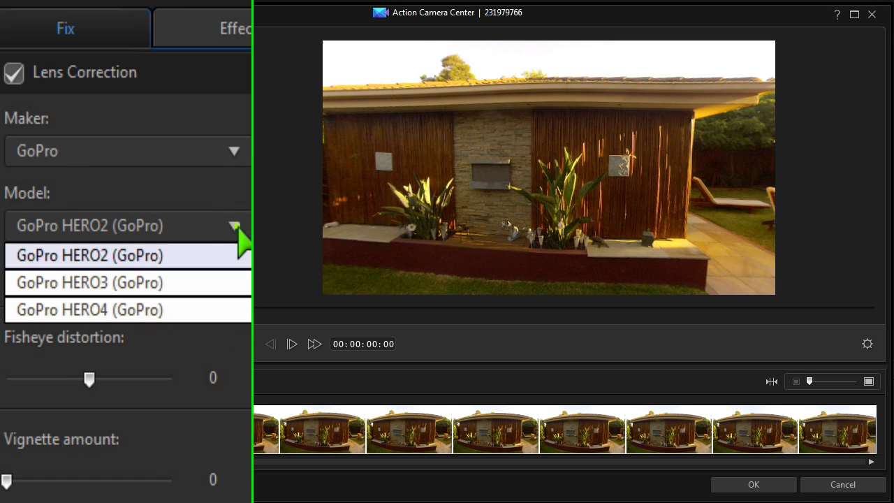
left_click(91, 282)
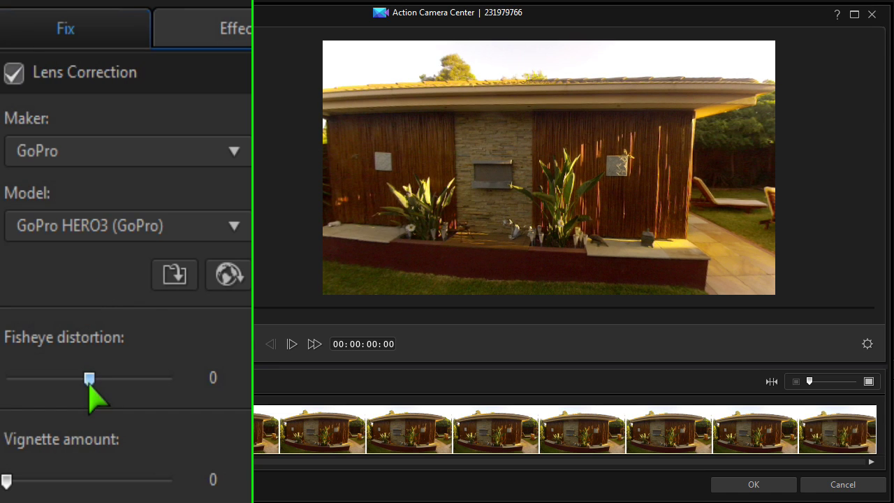
mouse_move(89, 379)
left_mouse_down()
mouse_move(35, 379)
mouse_move(80, 378)
left_mouse_up()
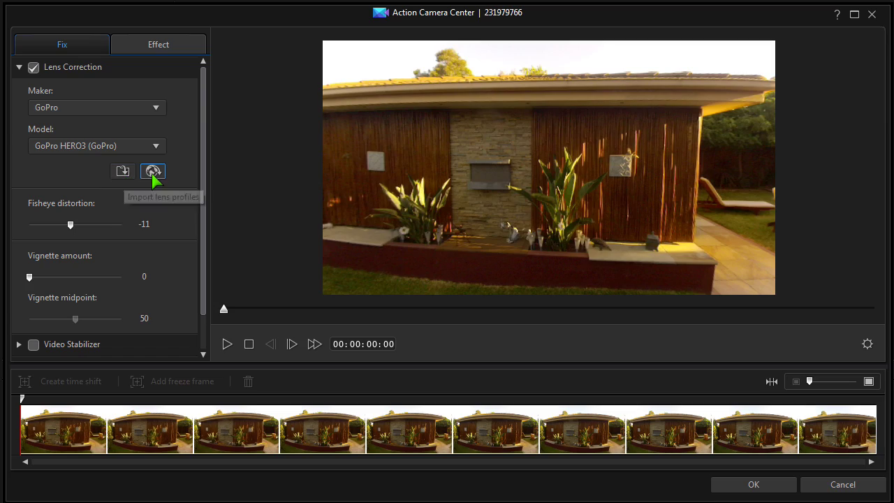
left_click(153, 171)
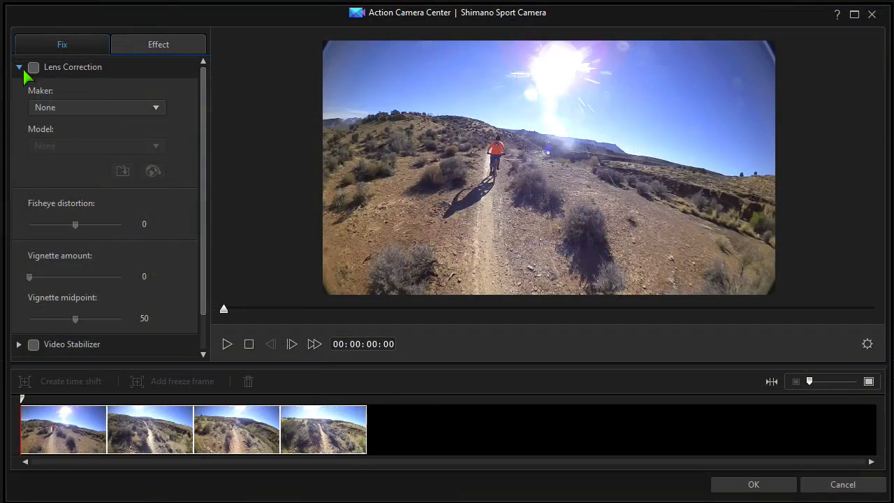
- Enable Video Stabilizer at strength 57 with enhanced stabilization, comparing it on and off
left_click(19, 67)
left_click(32, 89)
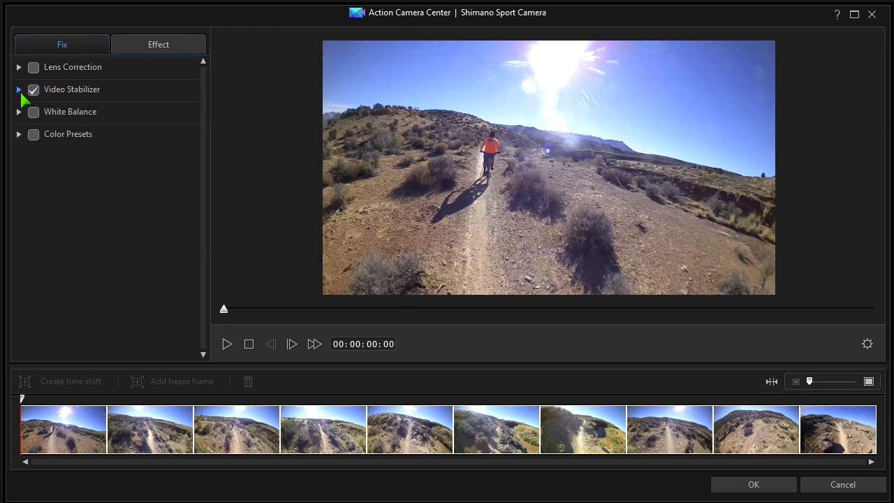
left_click(19, 90)
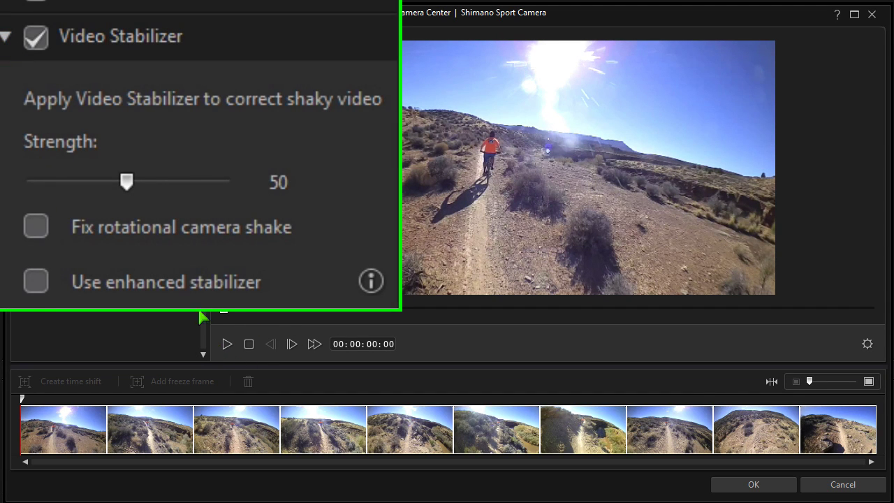
left_click(35, 37)
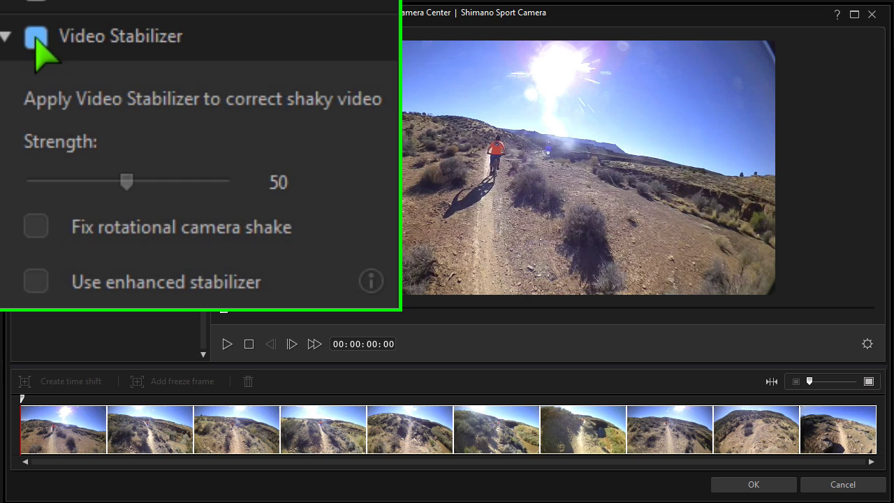
left_click(35, 37)
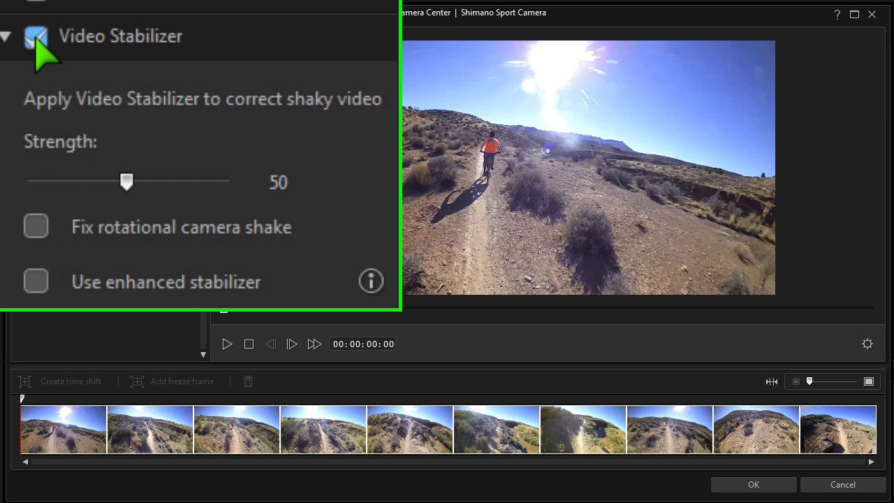
left_click_drag(126, 181, 142, 180)
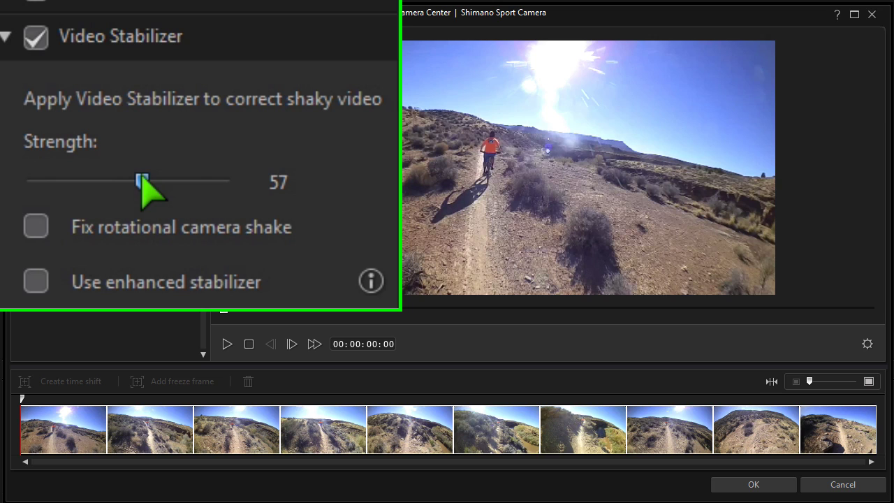
left_click(39, 280)
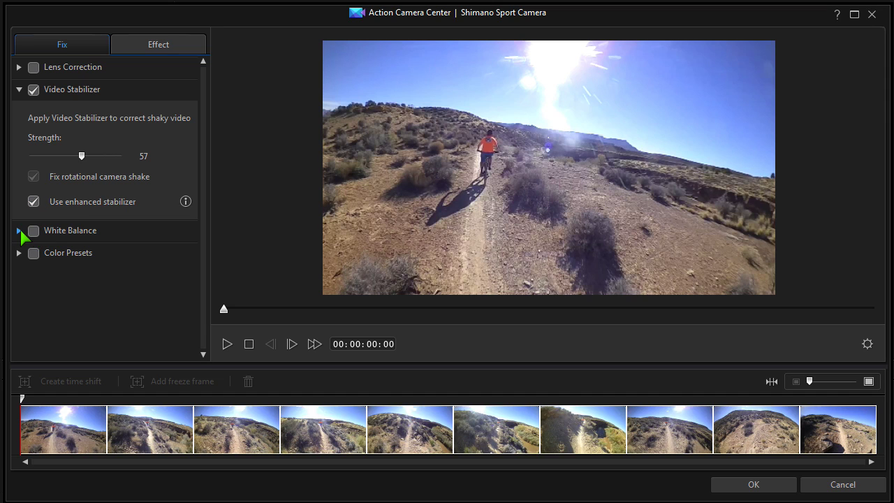
- Browse the White Balance and Color Presets settings
left_click(20, 231)
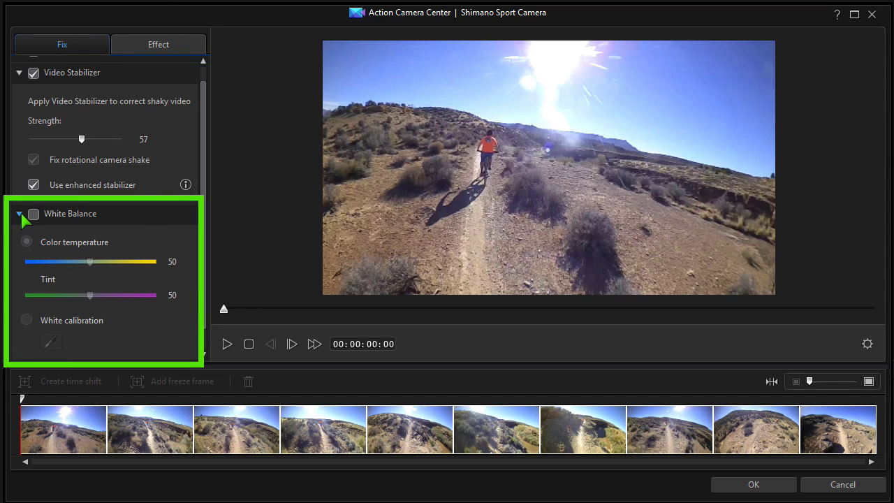
left_click(20, 215)
left_click(19, 253)
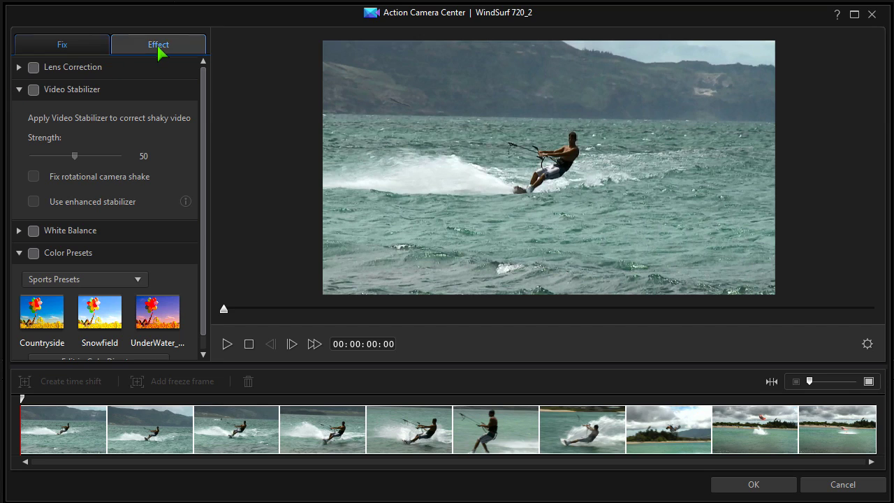
- Create a time-shift section at 00:00:05:23 on the WindSurf clip, stretched to about two seconds
left_click(159, 46)
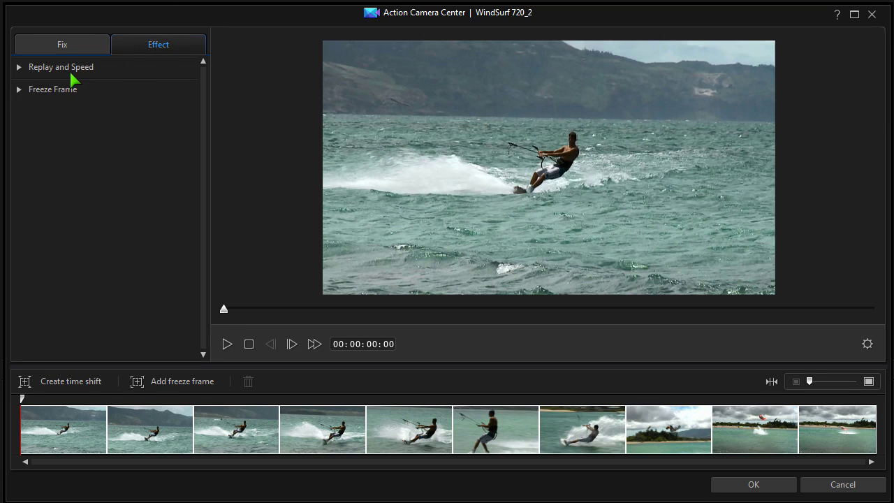
left_click(20, 68)
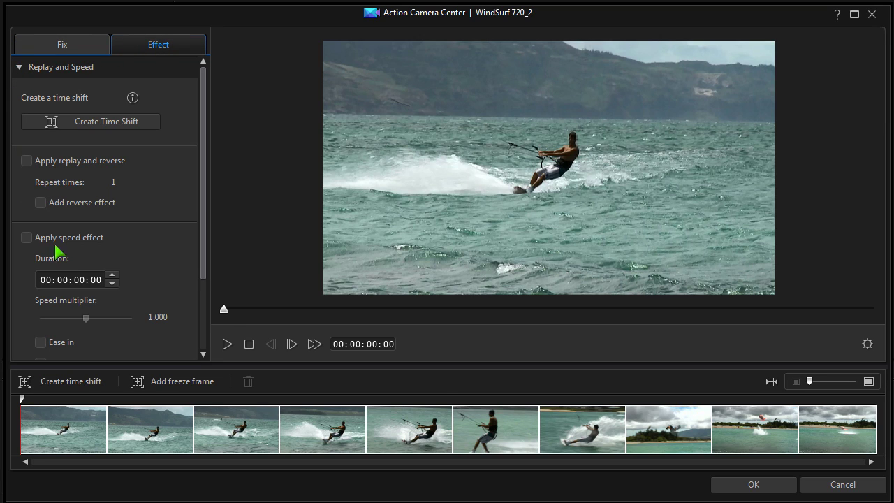
left_click(226, 344)
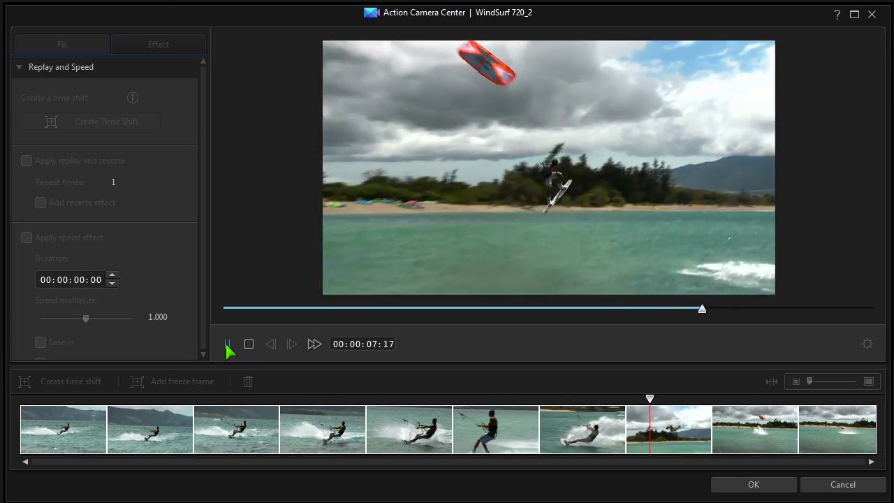
left_click(226, 344)
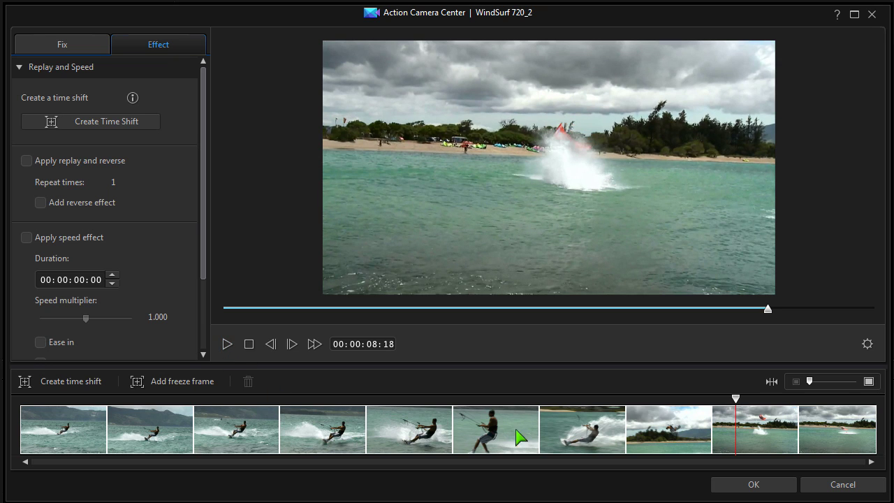
left_click(500, 398)
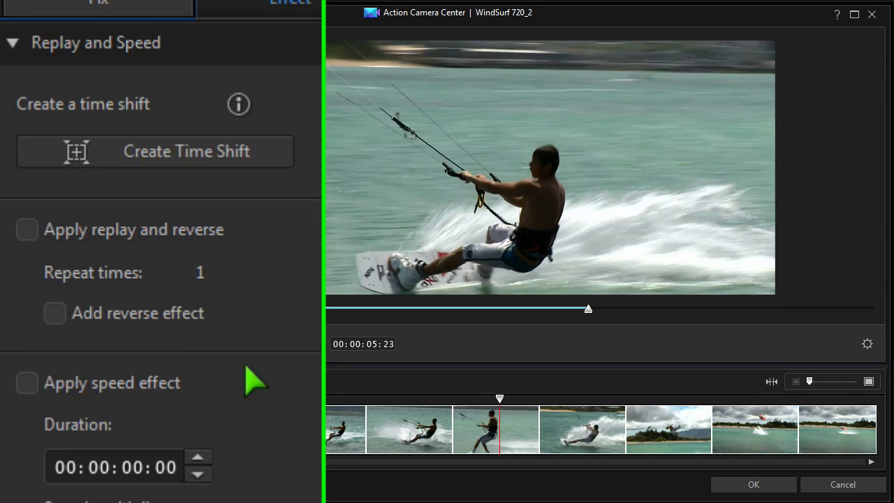
left_click(94, 148)
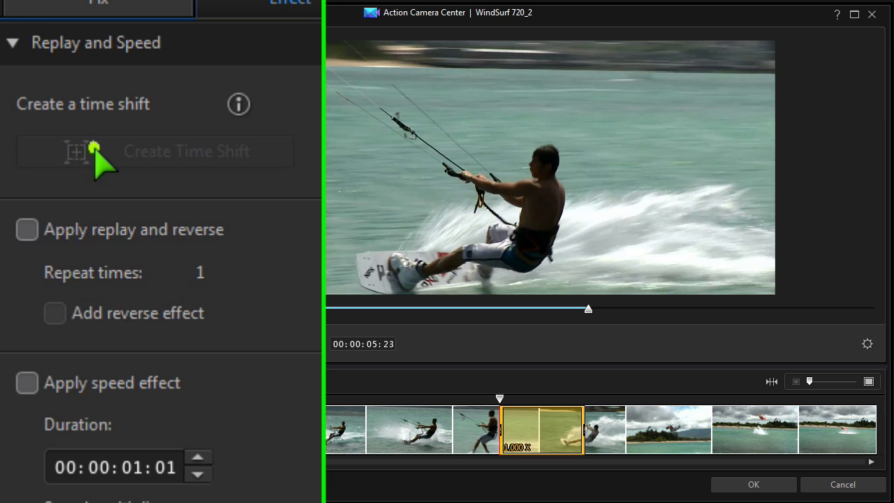
left_click(584, 438)
left_click_drag(583, 438, 679, 436)
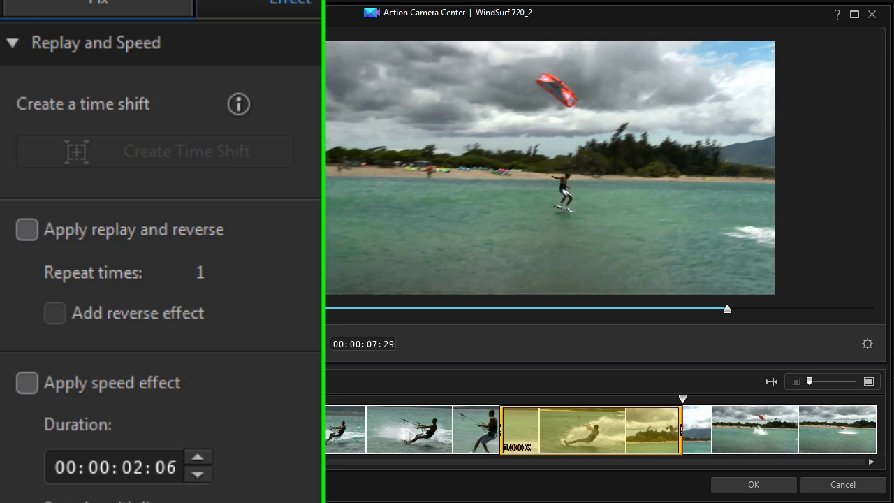
scroll(160, 279, "down", 3)
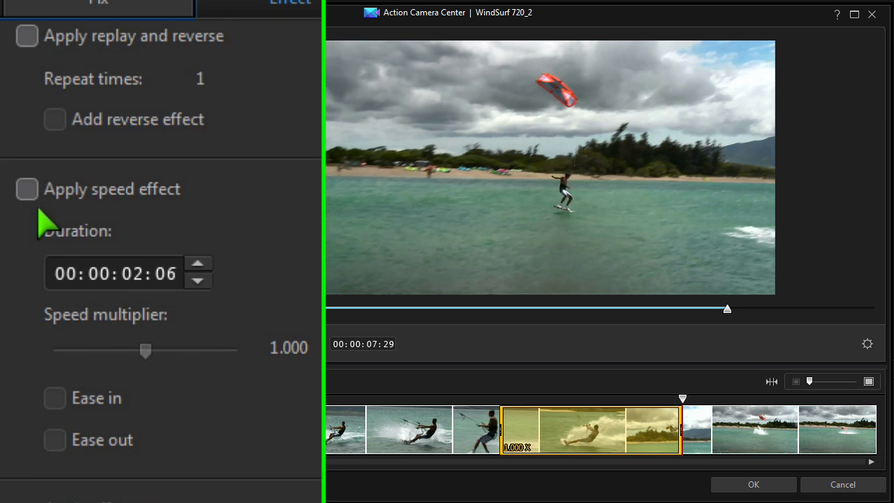
- Slow the section to 0.355x speed with ease in and ease out
left_click(30, 190)
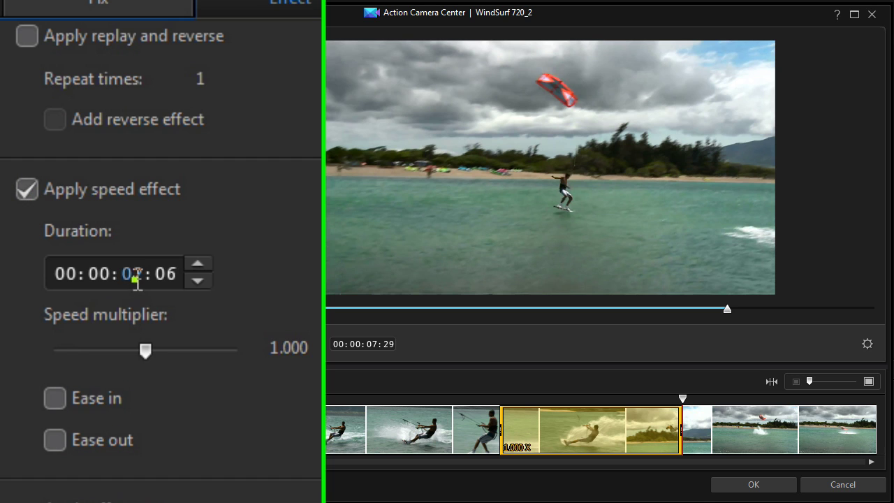
type("2")
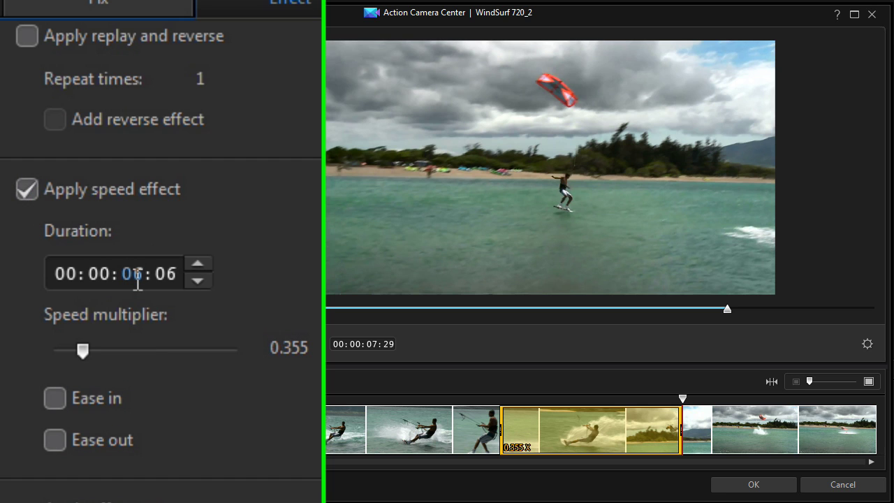
left_click(597, 438)
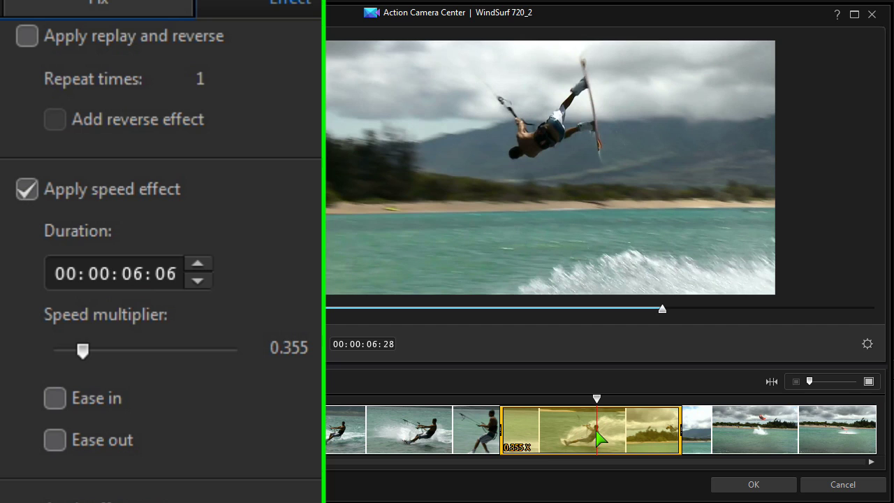
left_click(56, 399)
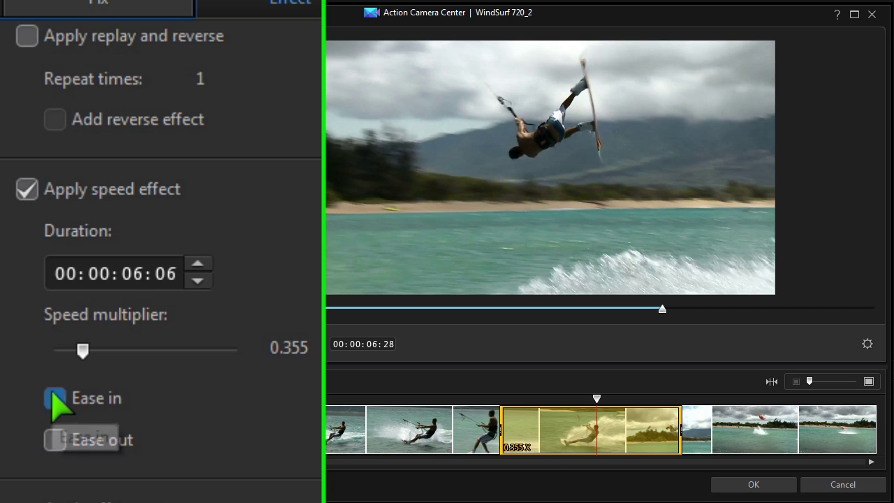
left_click(56, 440)
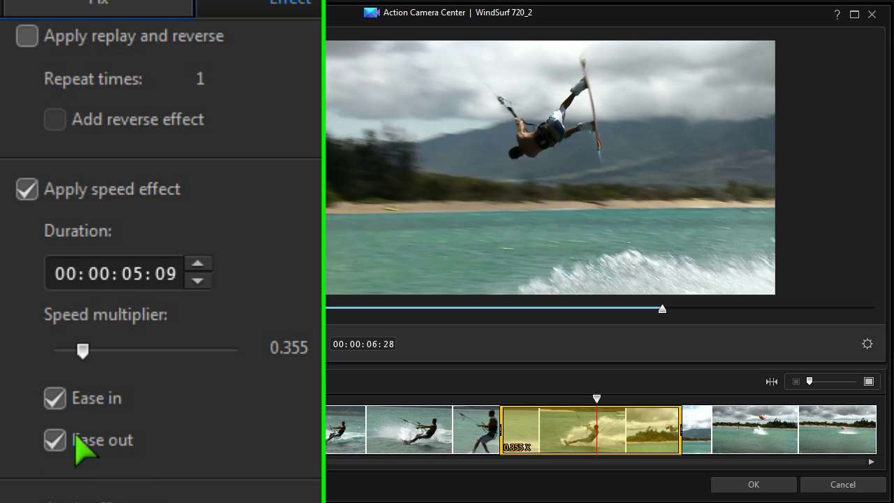
- Preview the slowed section from just before it, then reselect the time shift
left_click(455, 404)
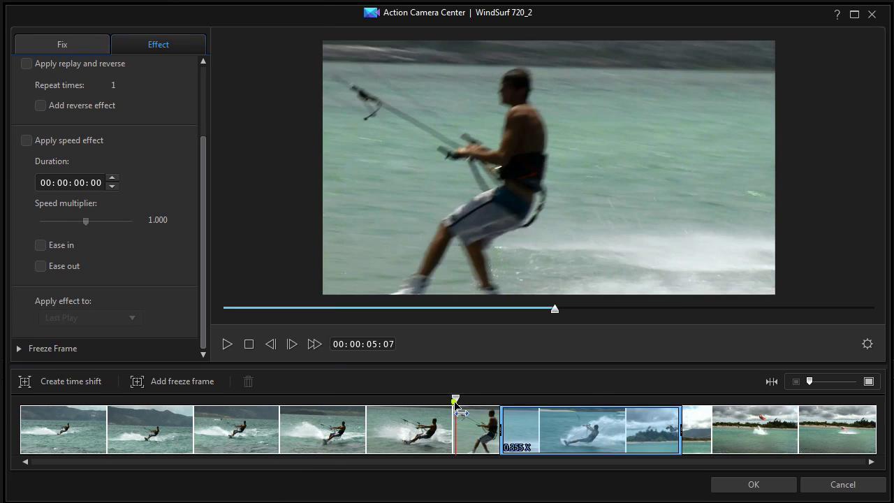
left_click(230, 344)
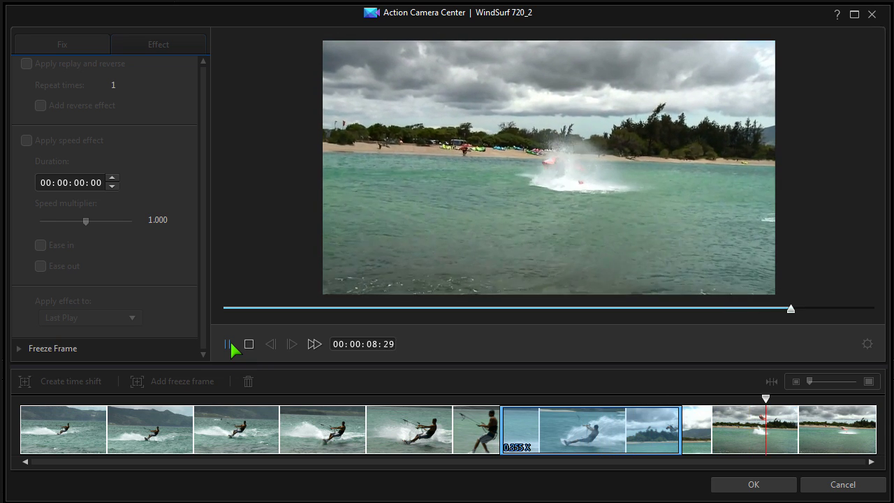
left_click(230, 343)
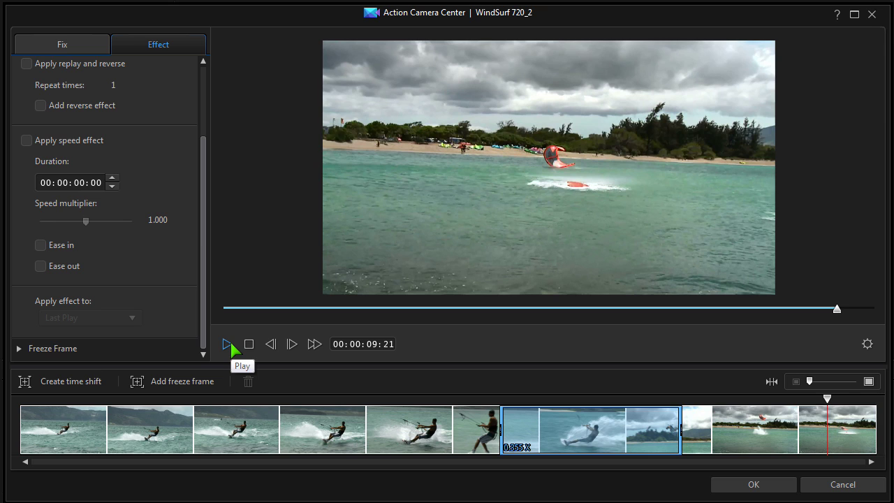
left_click(613, 431)
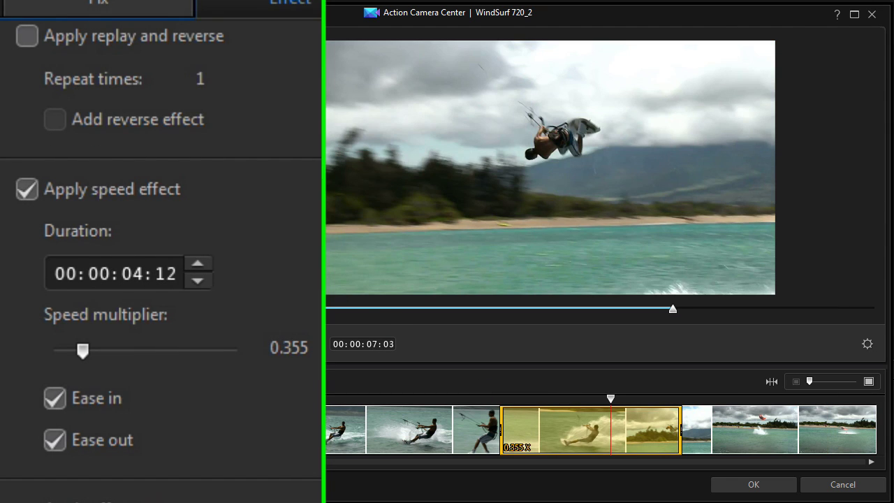
left_click(26, 35)
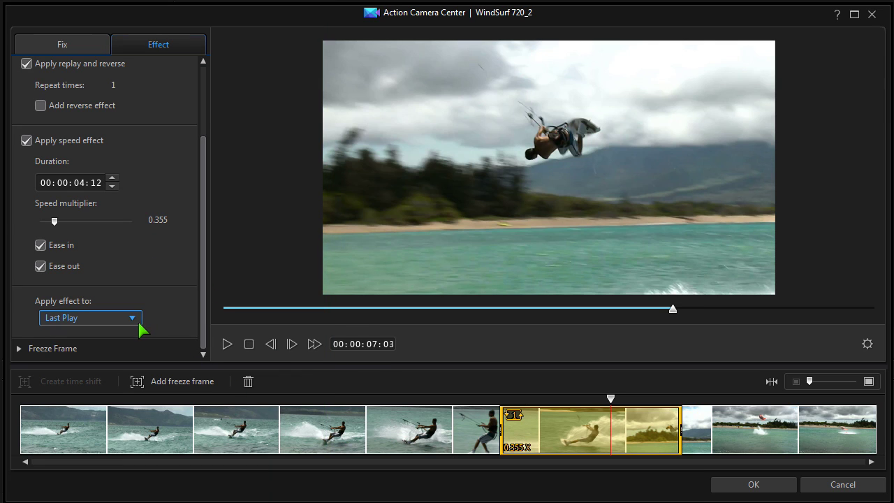
left_click(423, 403)
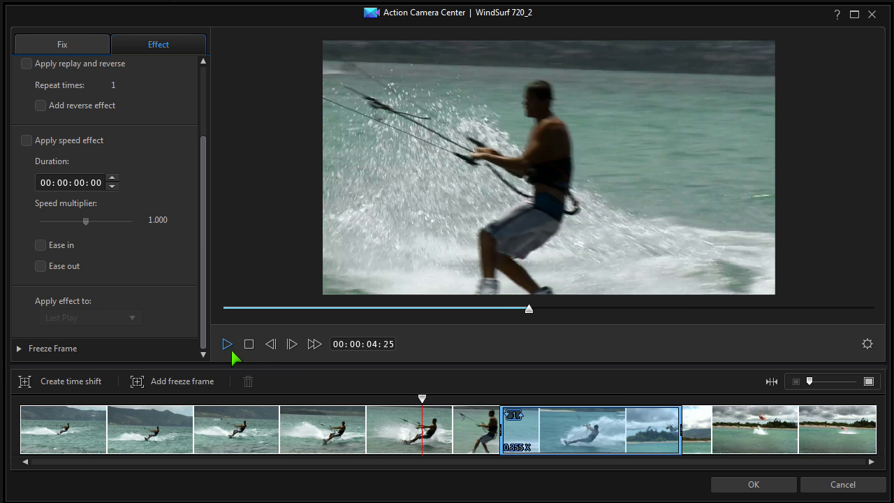
left_click(227, 344)
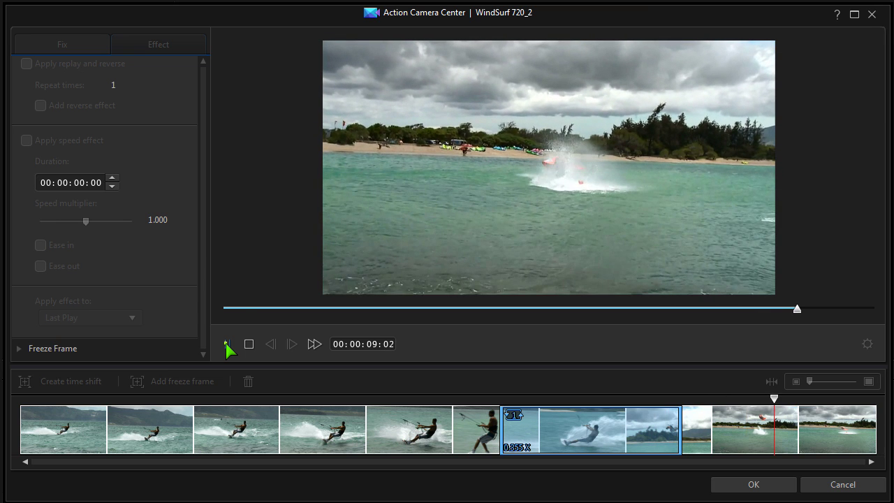
left_click(225, 343)
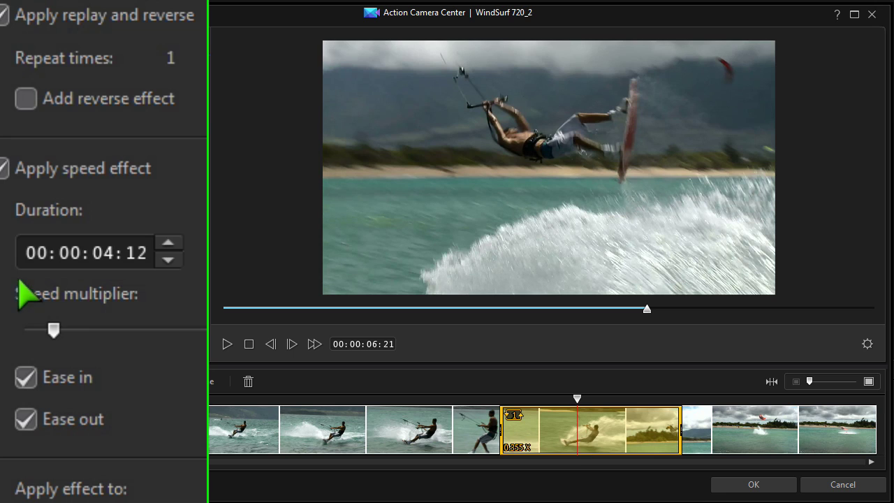
- Add a reverse replay on the Last Play, stretch the section to 06:12 (0.222x), and preview
left_click(29, 104)
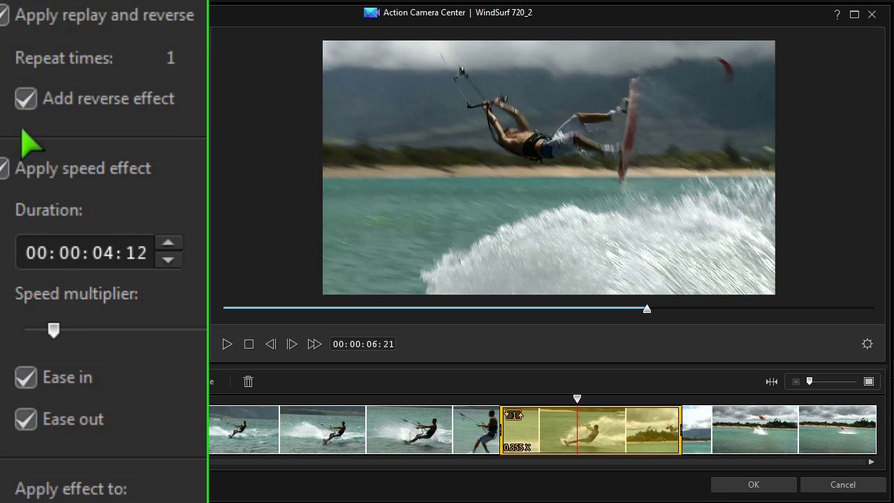
key("Up")
key("Up")
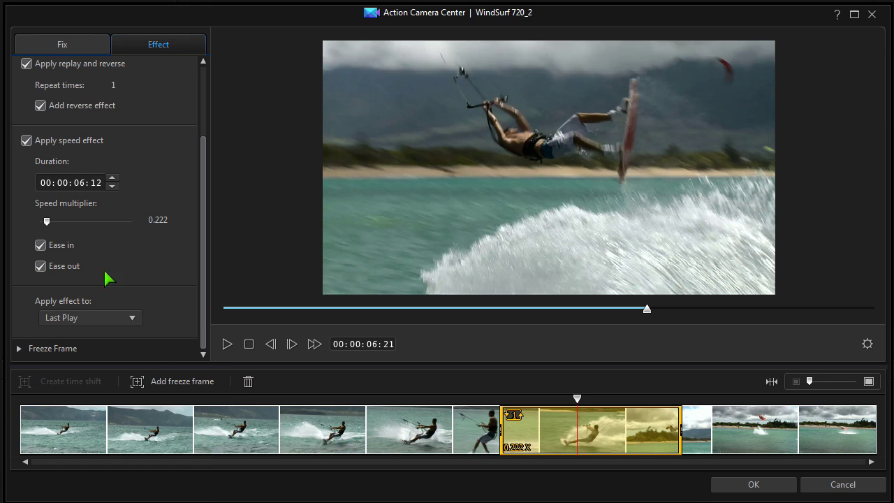
left_click(131, 320)
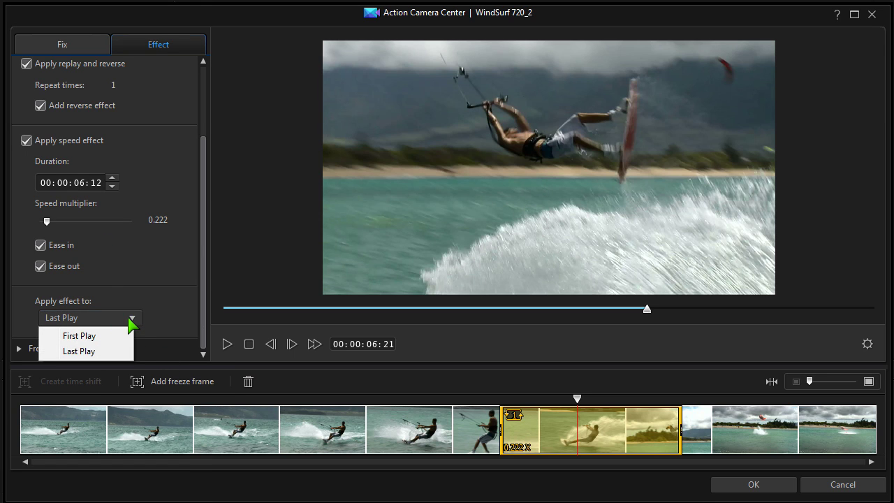
left_click(112, 352)
left_click(417, 396)
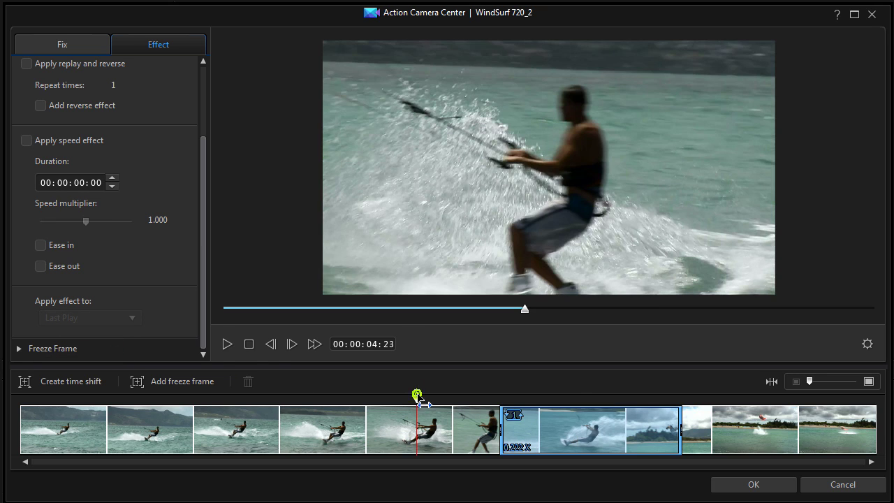
left_click(227, 345)
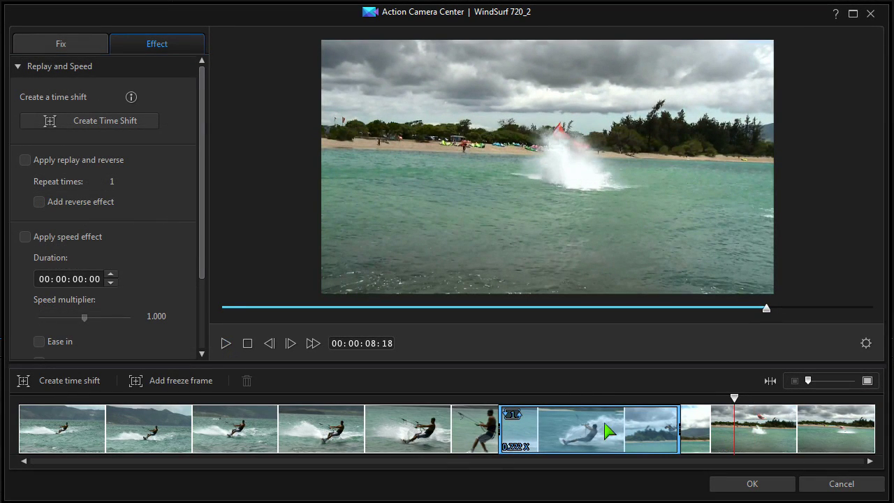
- Turn off replay and reverse for the section and expand the Freeze Frame options
left_click(590, 399)
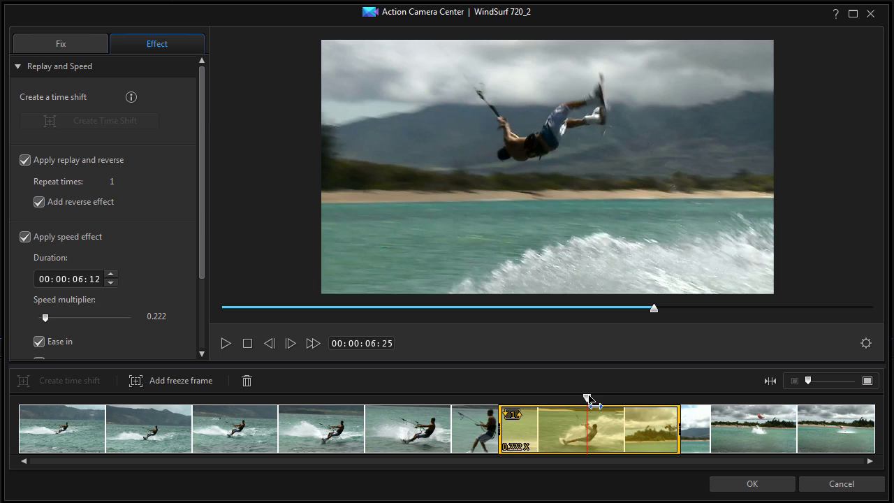
left_click(25, 161)
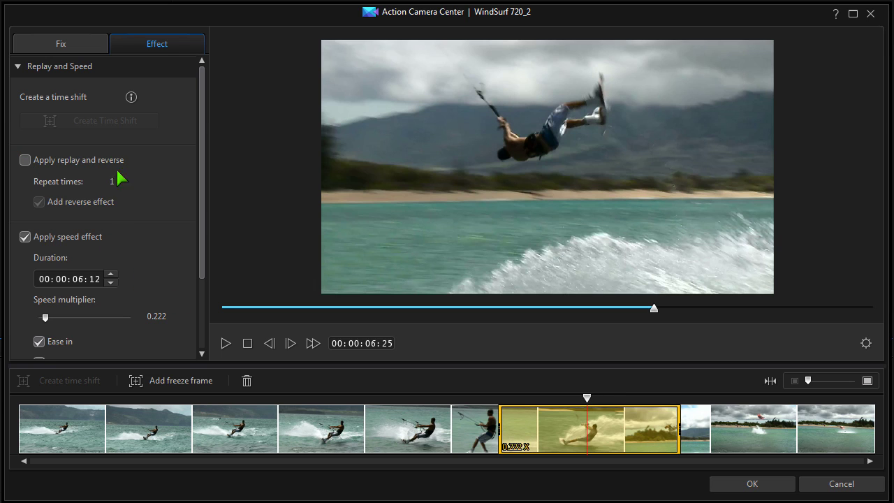
left_click_drag(204, 274, 204, 354)
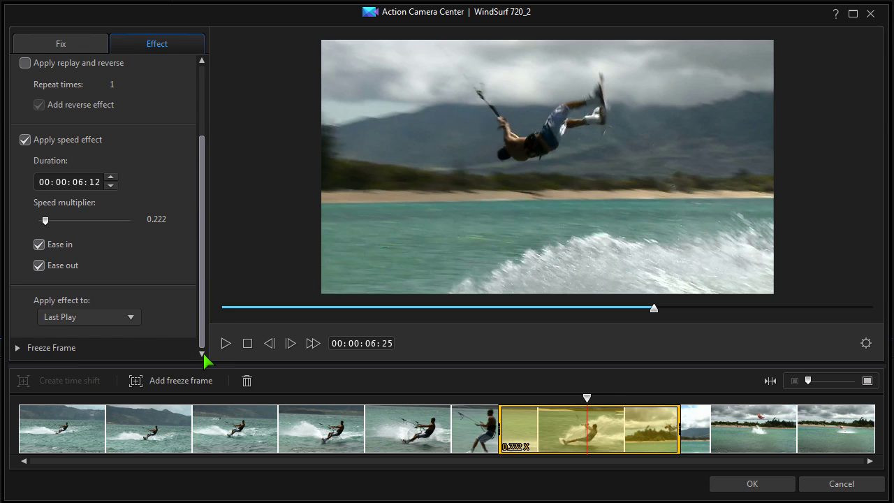
left_click(18, 349)
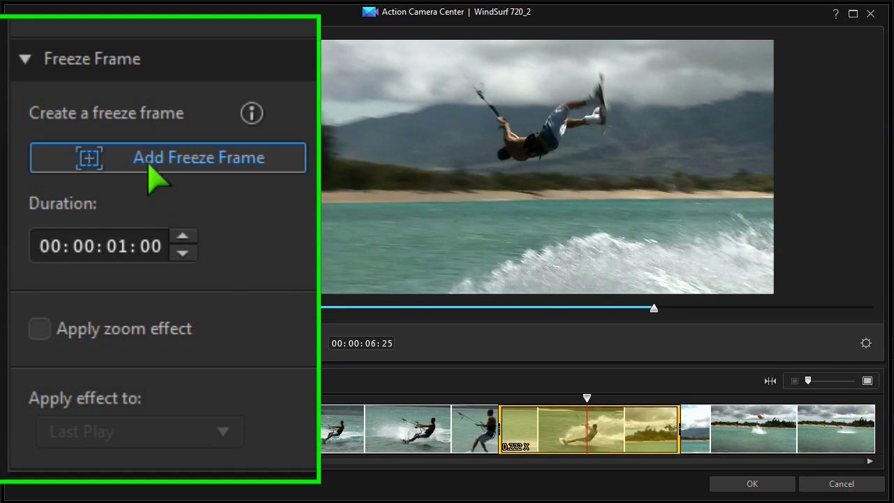
- Add a 20-frame freeze frame at 00:00:06:25 and preview it
left_click(146, 159)
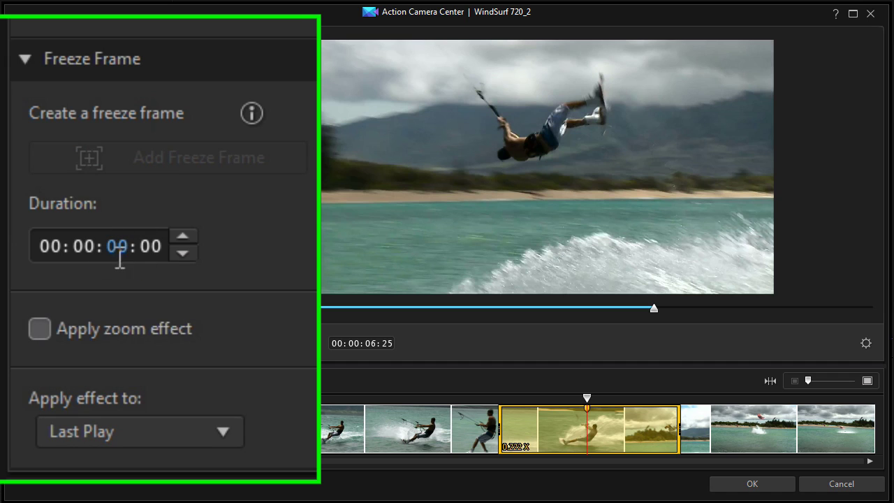
left_click(152, 246)
left_click(492, 397)
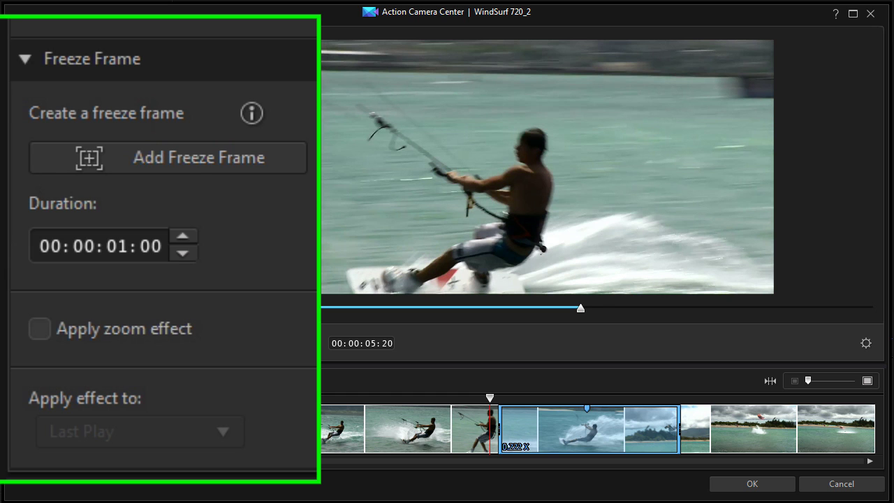
key("space")
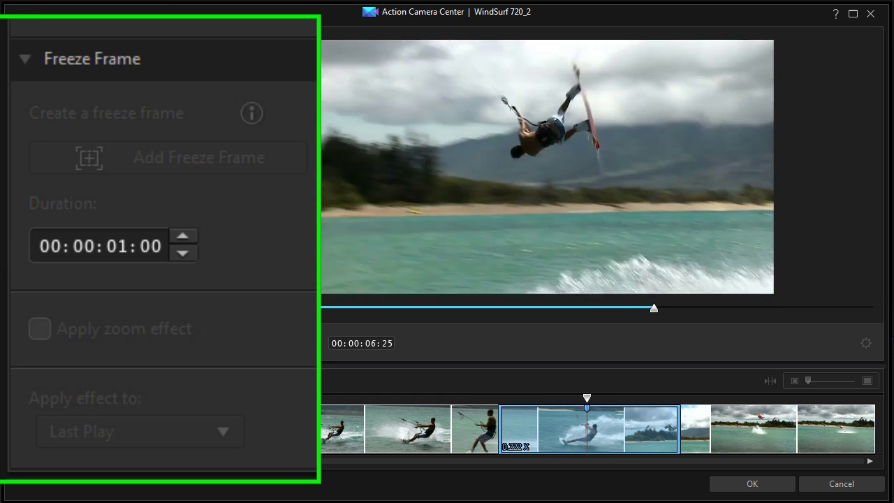
key("space")
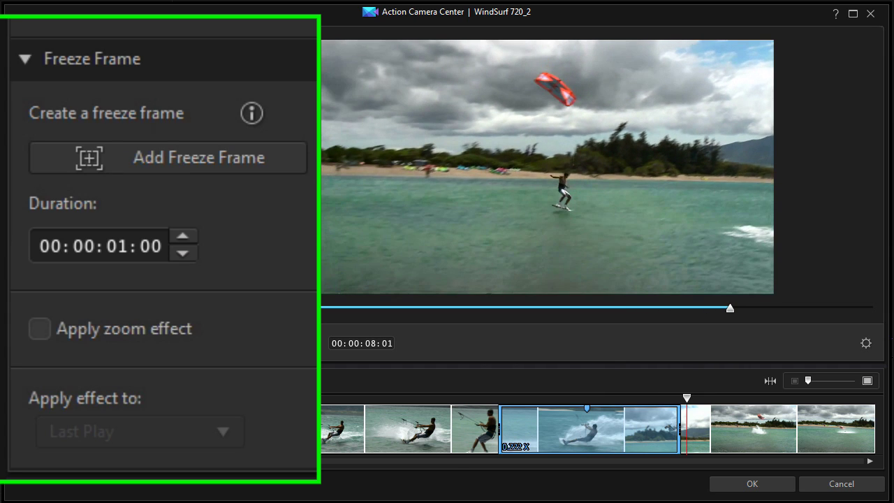
left_click(590, 420)
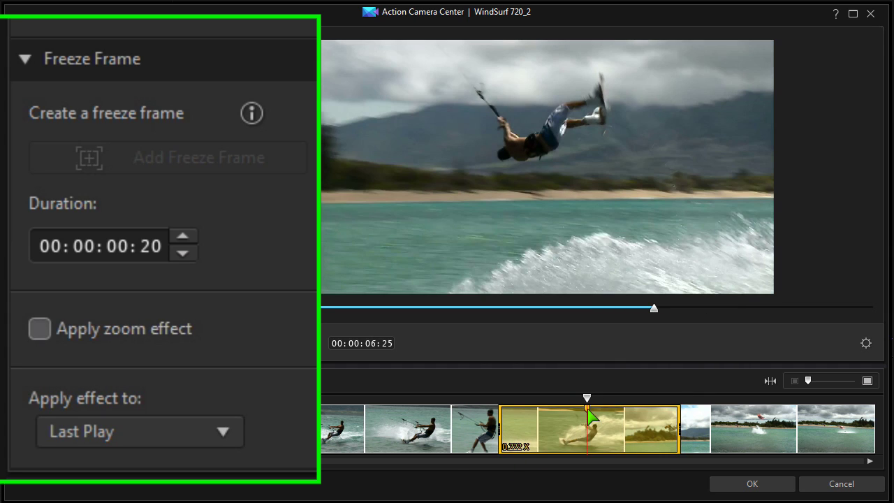
- Enable the freeze-frame zoom effect and move the zoom area up over the airborne kitesurfer
left_click(40, 329)
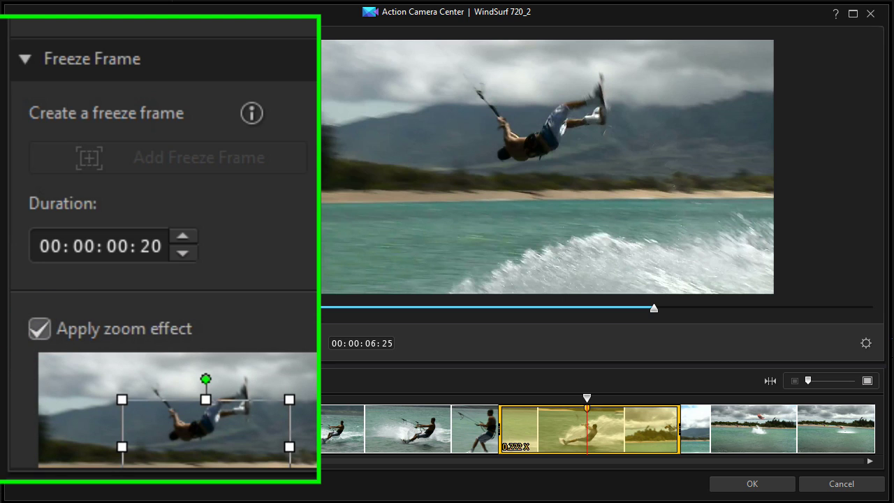
scroll(164, 279, "down", 2)
scroll(164, 279, "down", 2)
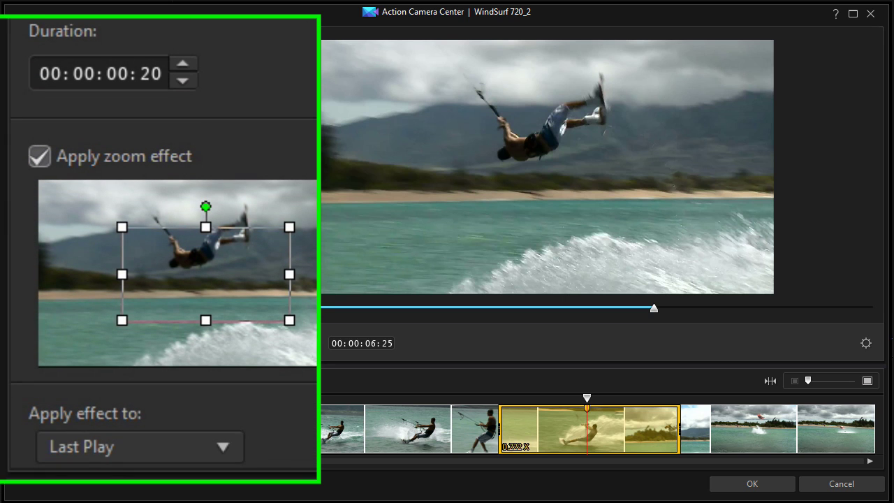
mouse_move(200, 282)
left_mouse_down()
mouse_move(199, 246)
mouse_move(199, 254)
left_mouse_up()
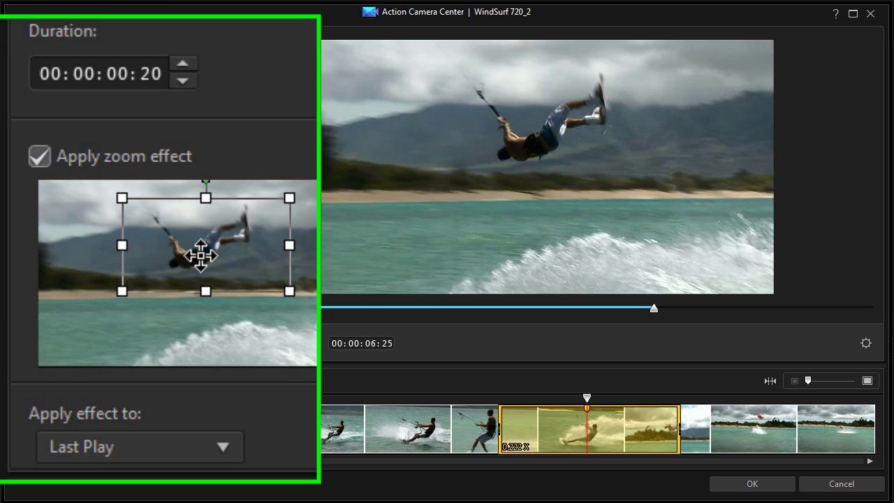